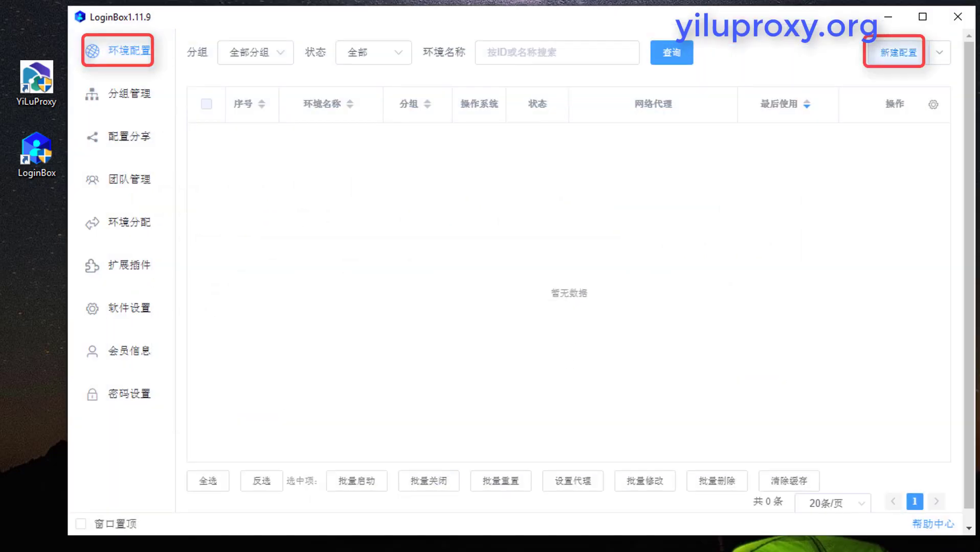
Create a new environment configuration named yiluproxy with ipinfo.io as its default homepage
left_click(898, 52)
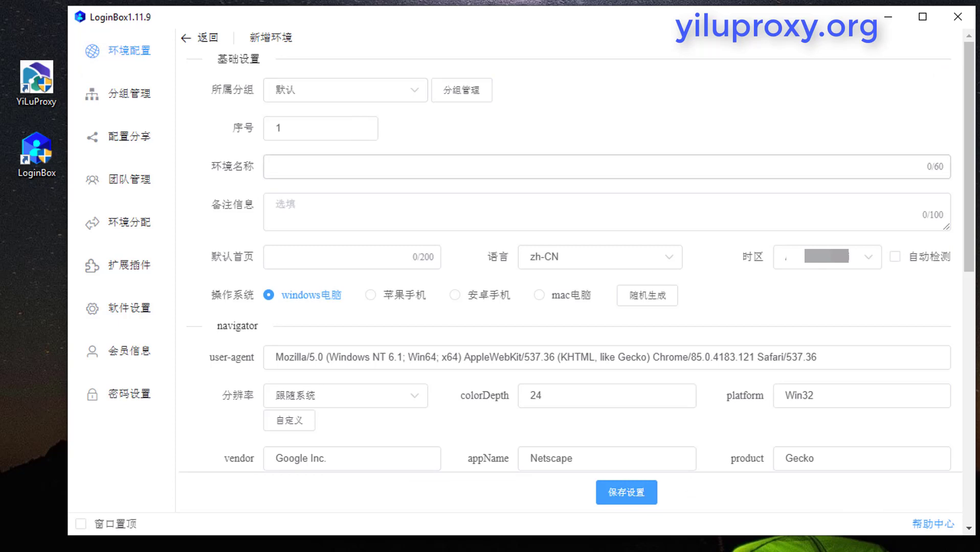
type("yil")
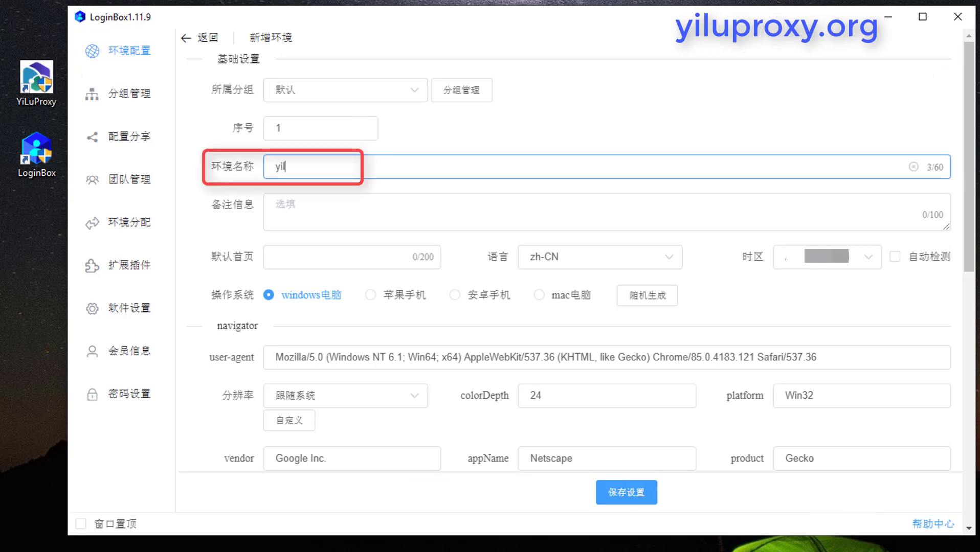
type("uproxy")
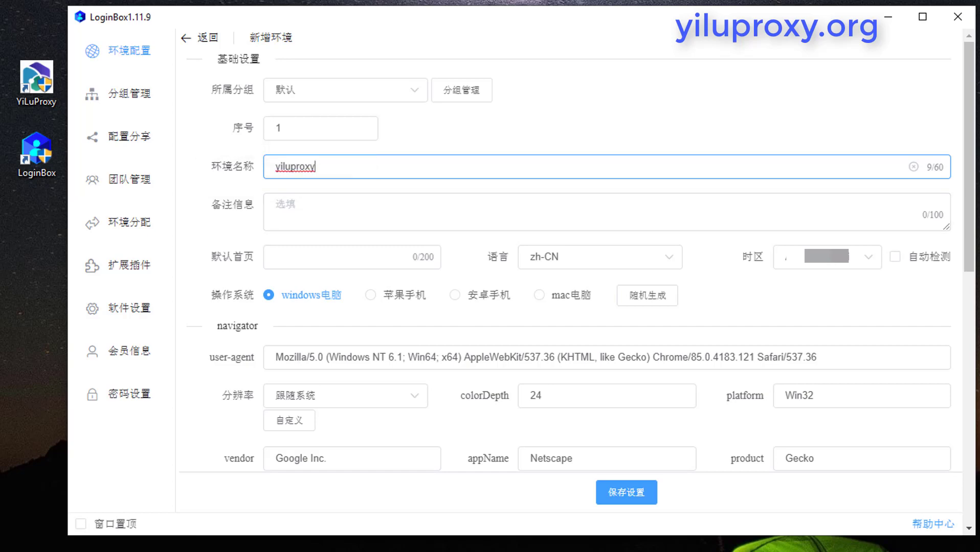
left_click(323, 257)
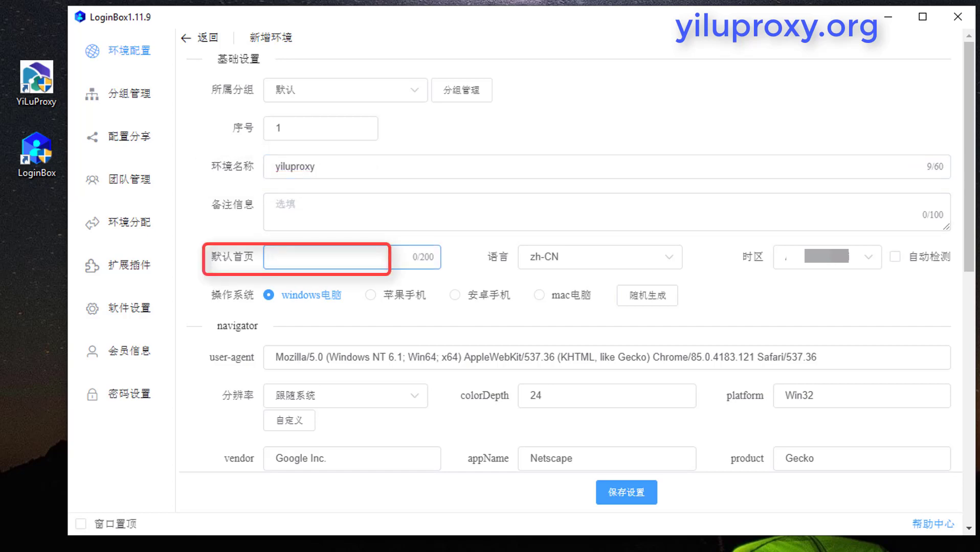
type("ipinfo.io")
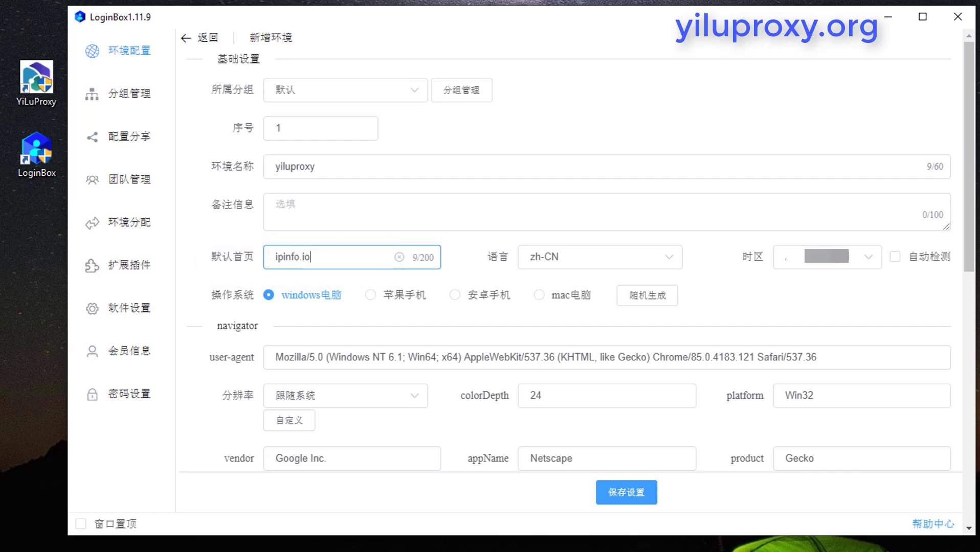
Set the environment's language to en-US and turn on automatic time zone detection
left_click(562, 257)
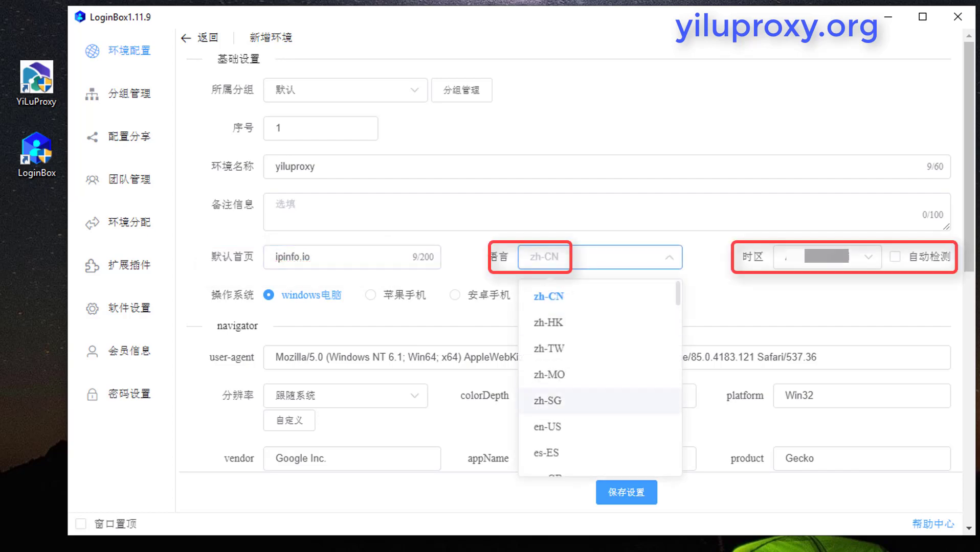
left_click(563, 427)
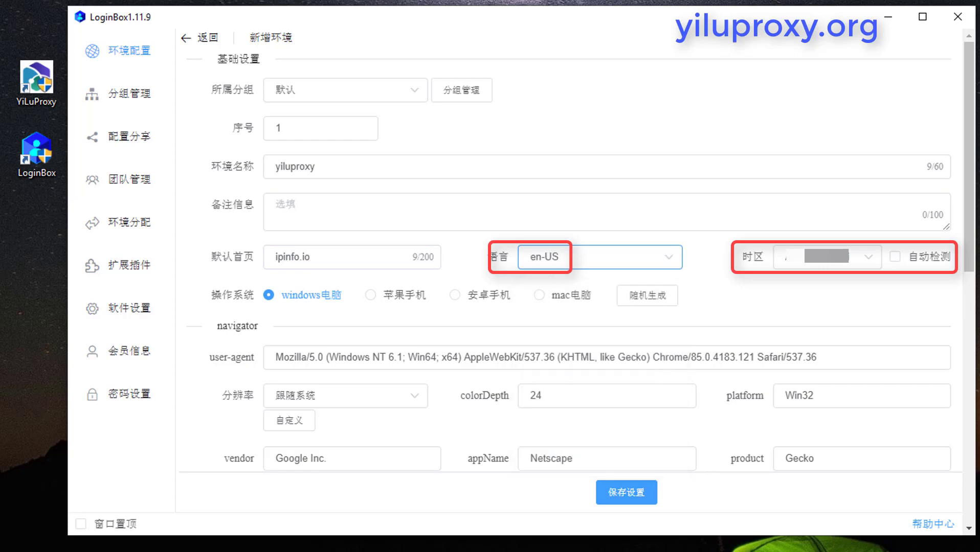
left_click(895, 257)
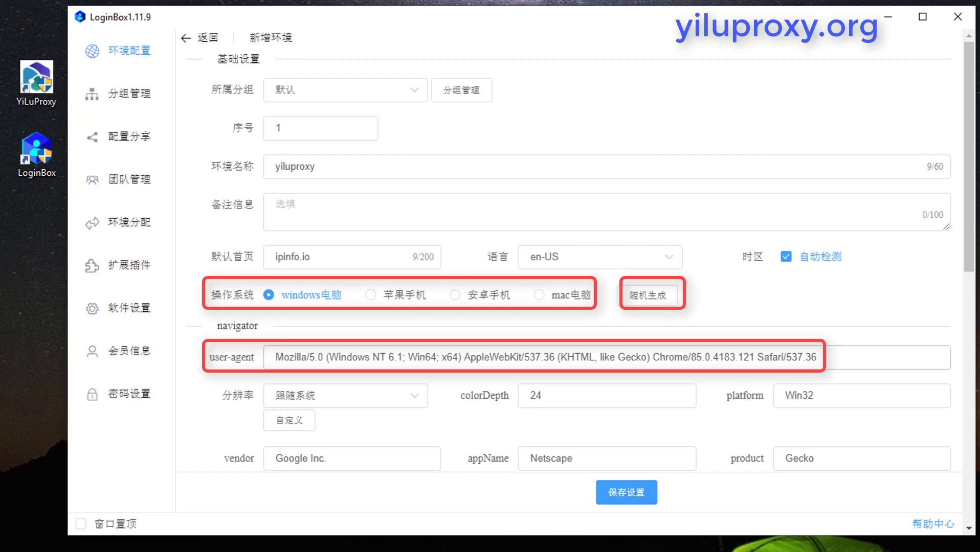
left_click(764, 357)
Set the environment's screen resolution to 1920X1080
scroll(764, 358, "down", 1)
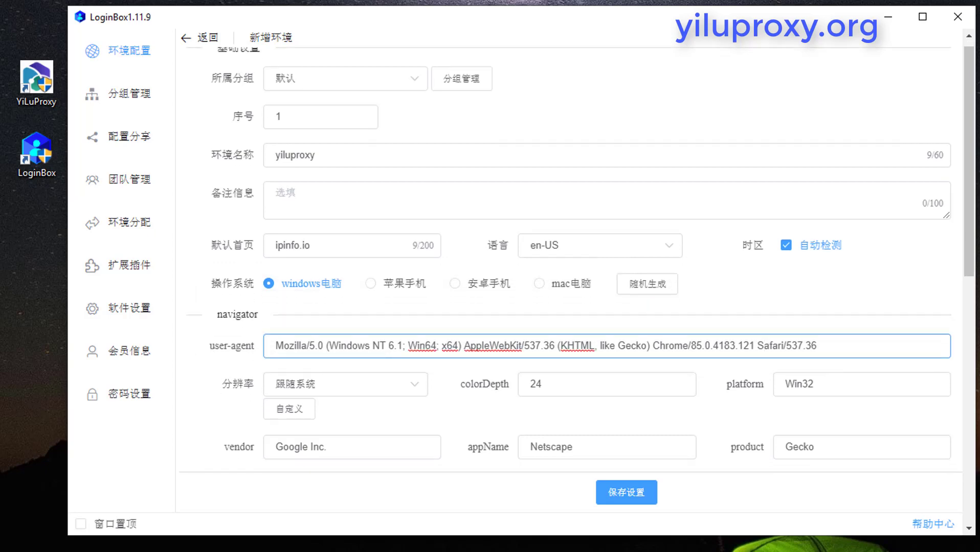
left_click(345, 319)
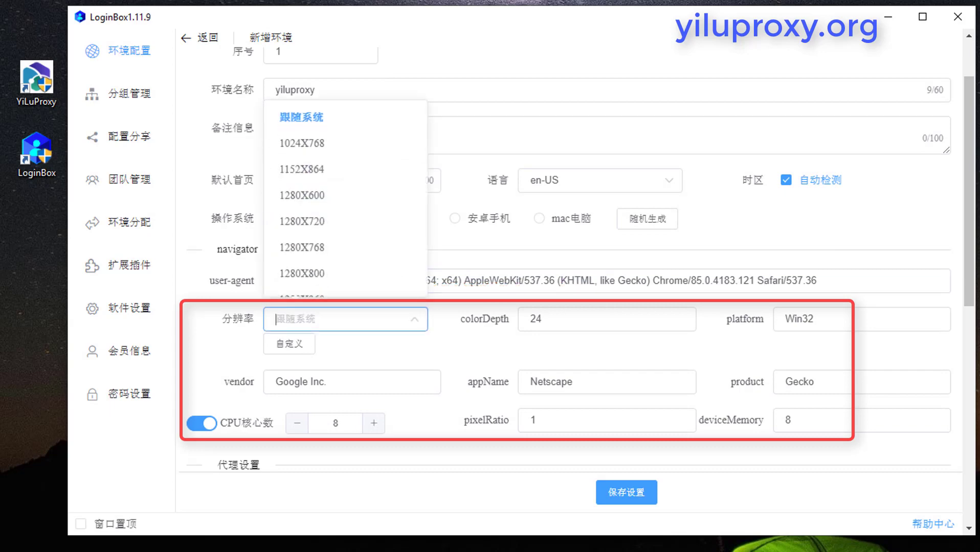
scroll(345, 248, "down", 2)
scroll(317, 205, "down", 3)
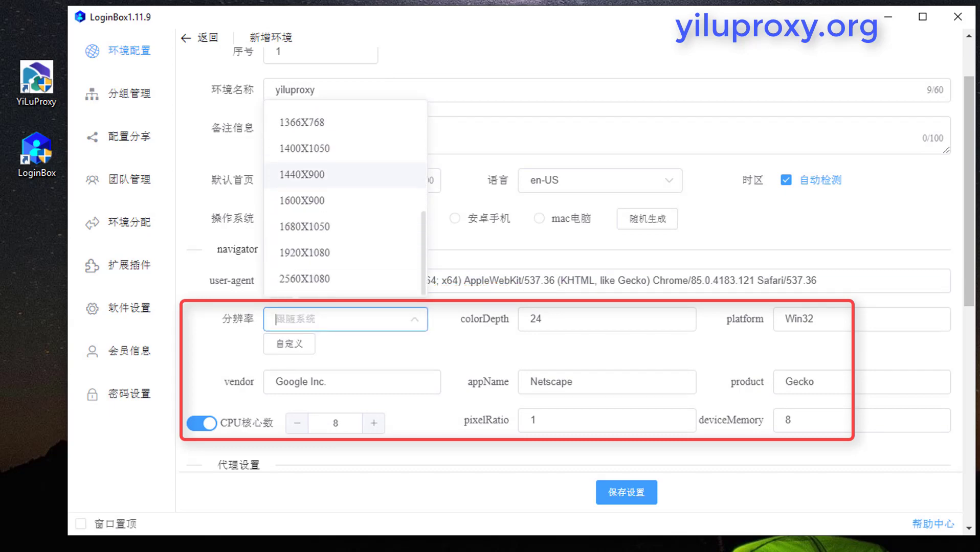
left_click(317, 245)
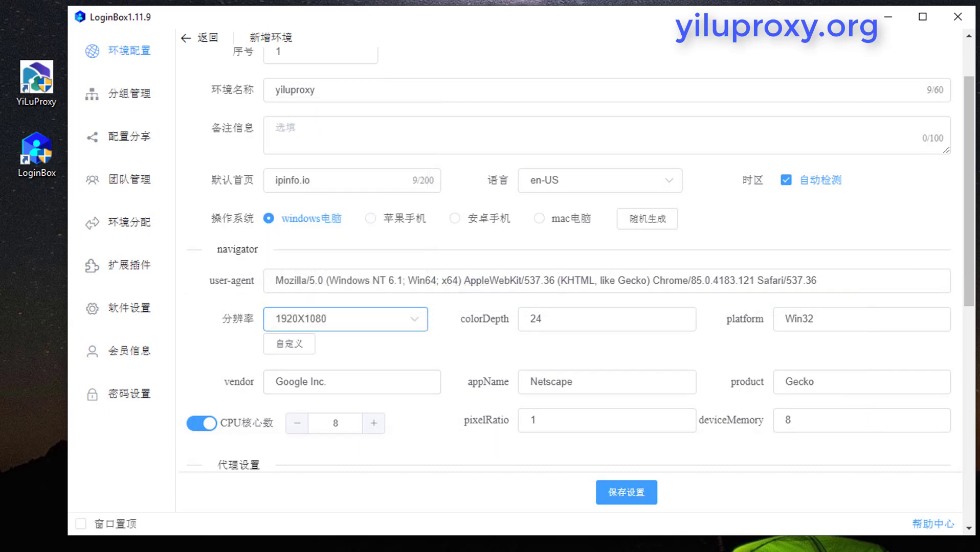
left_click(371, 353)
Enable the network proxy for the environment with http as its protocol
scroll(568, 256, "down", 3)
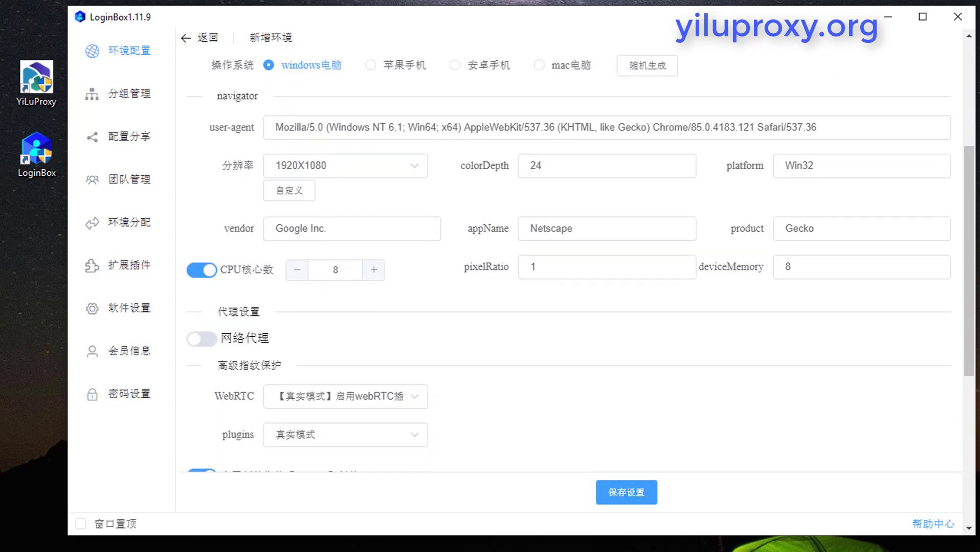
scroll(580, 259, "down", 2)
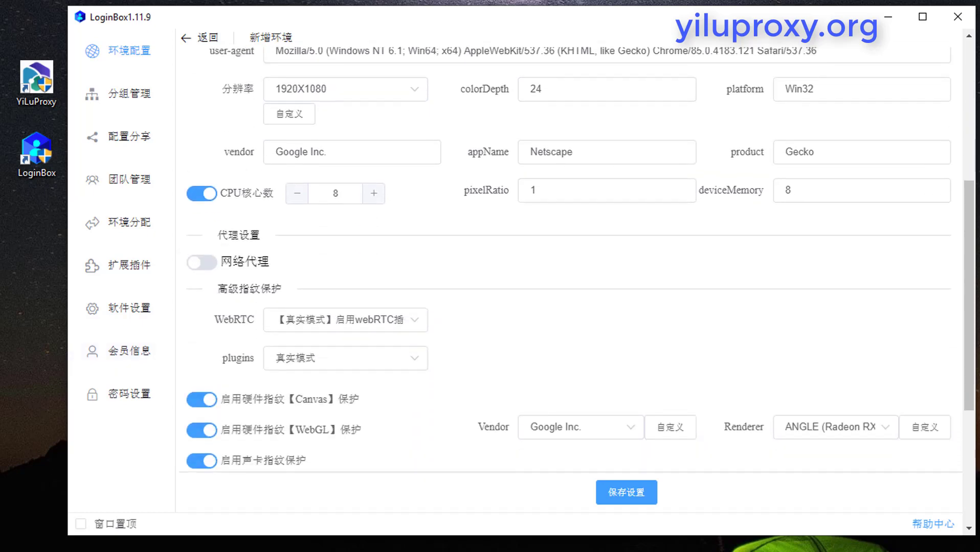
left_click(202, 263)
left_click(345, 283)
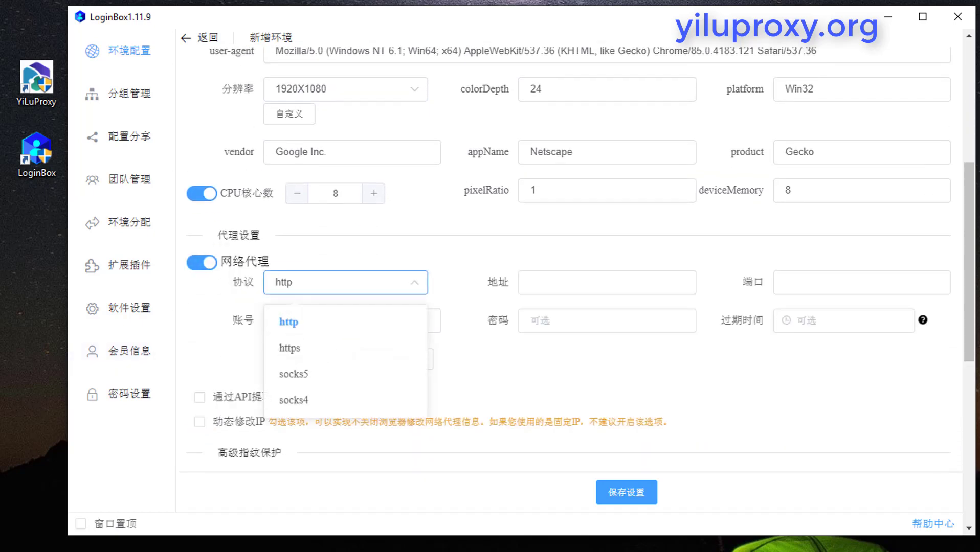
left_click(289, 322)
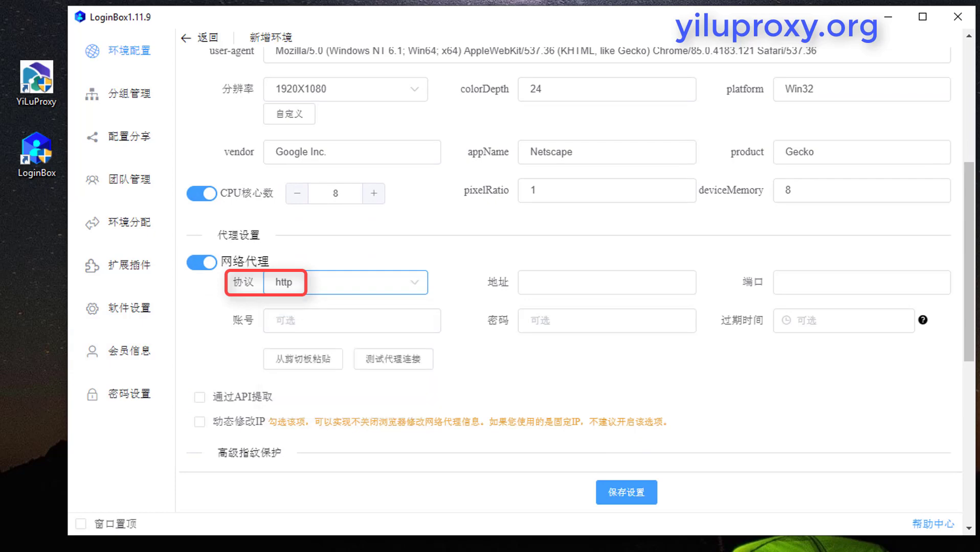
Switch to YiLu Proxy and forward the dedicated static residential IP 175.110.66.189 to port 5500
key("alt+Tab")
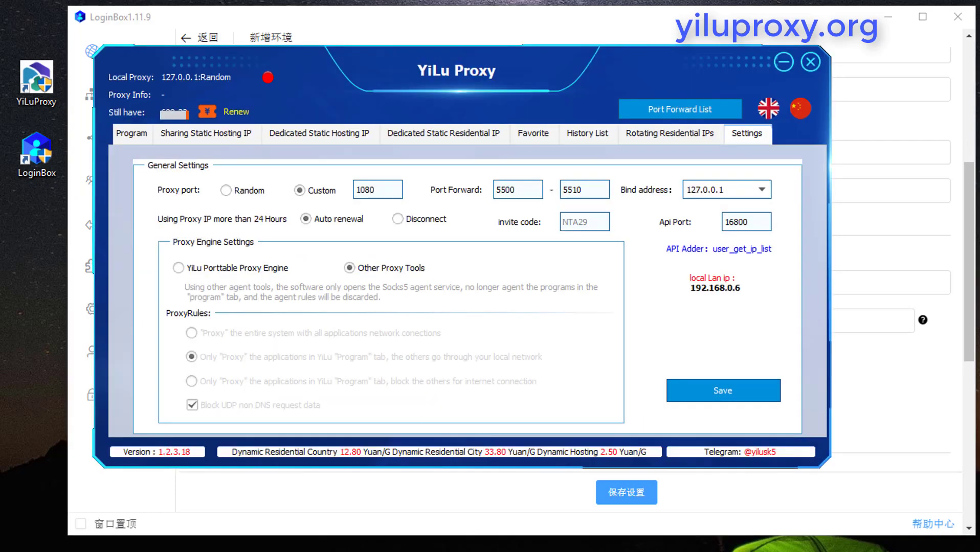
left_click(443, 133)
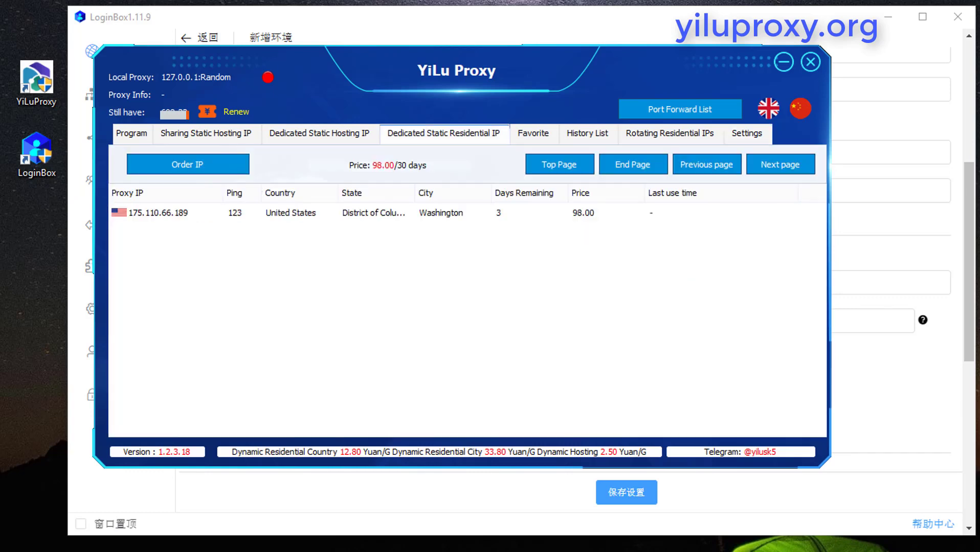
left_click(173, 207)
right_click(173, 206)
mouse_move(235, 259)
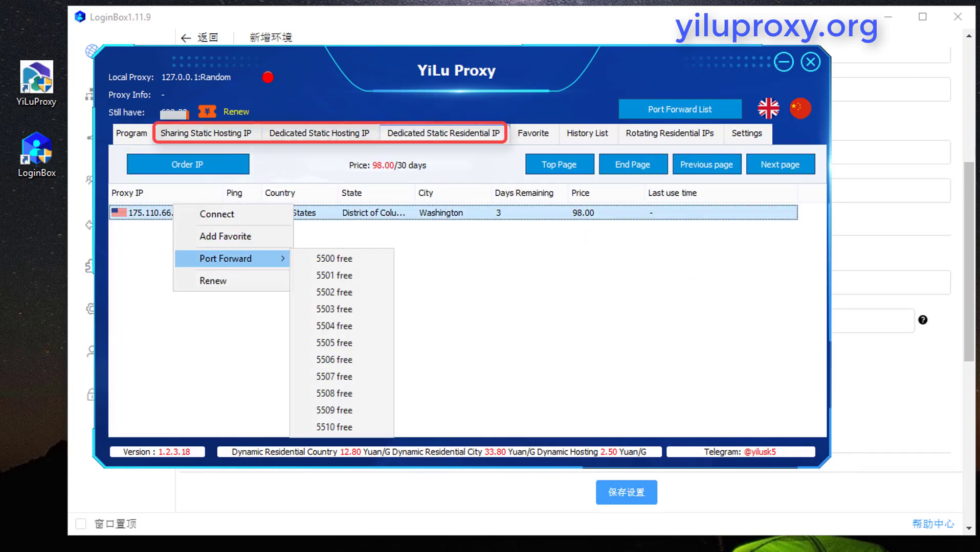
left_click(328, 258)
Back in LoginBox, set the proxy to socks5 with address 127.0.0.1 and port 5500, and test the proxy connection
key("alt+Tab")
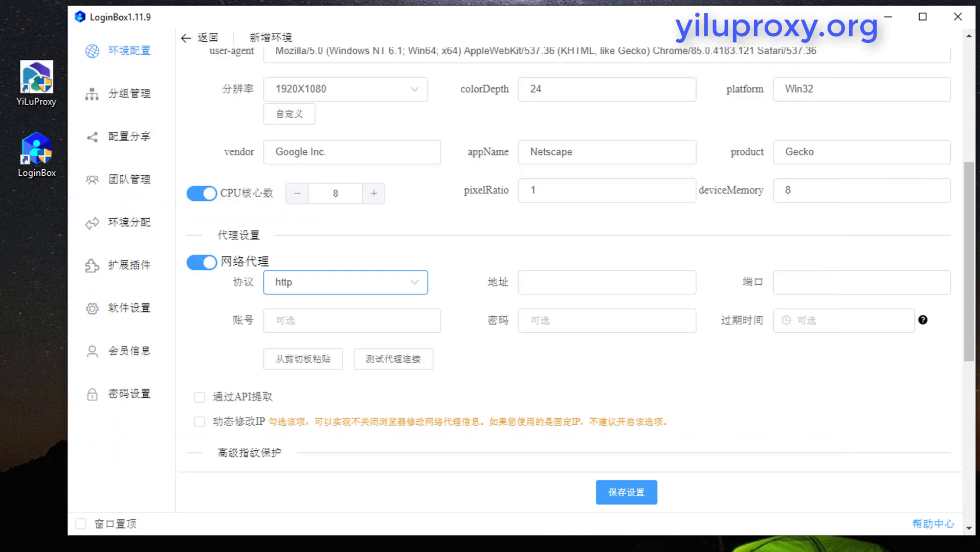
left_click(345, 282)
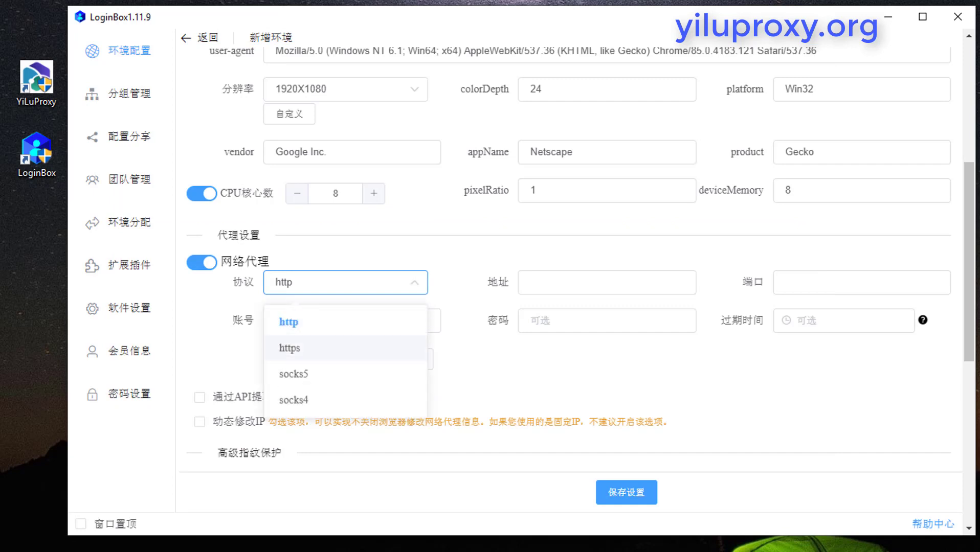
left_click(307, 374)
left_click(607, 282)
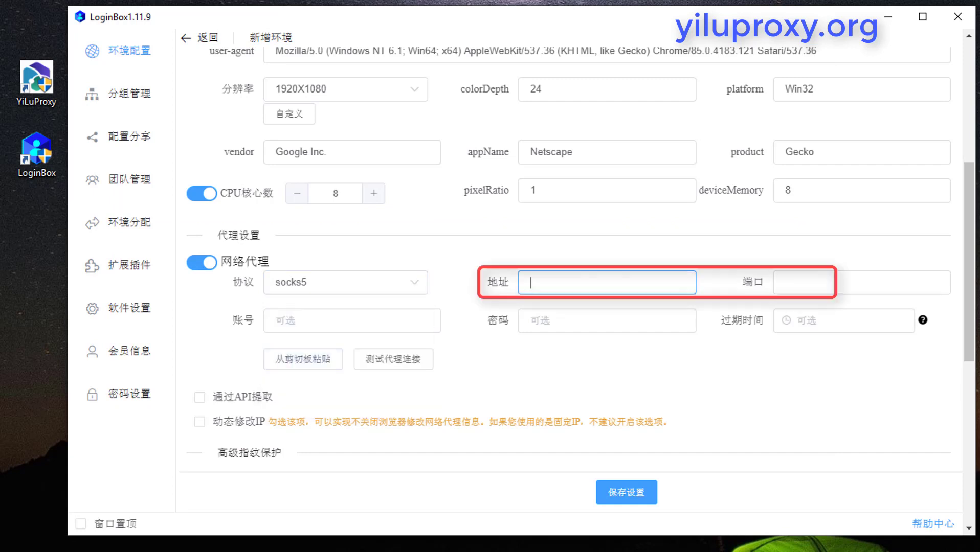
type("127.0.0.1")
left_click(862, 282)
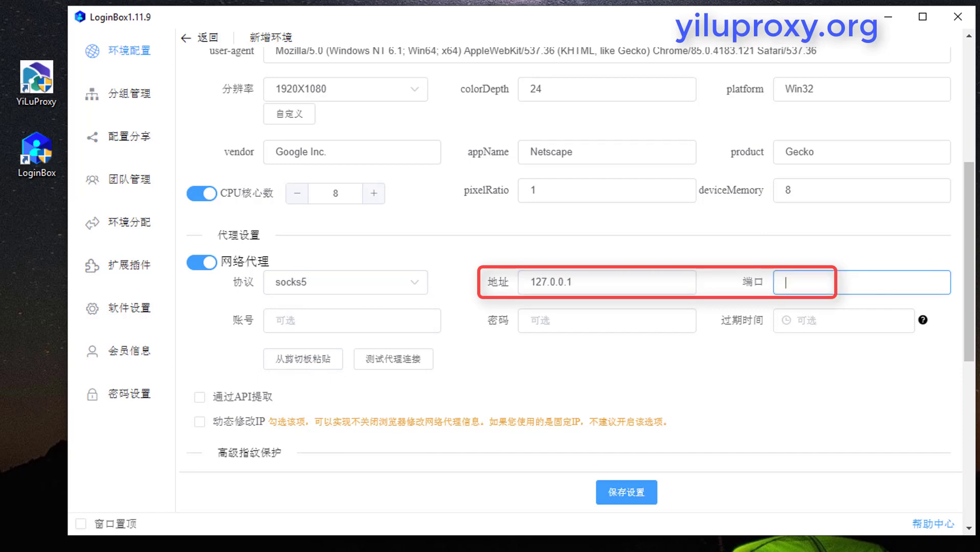
type("5500")
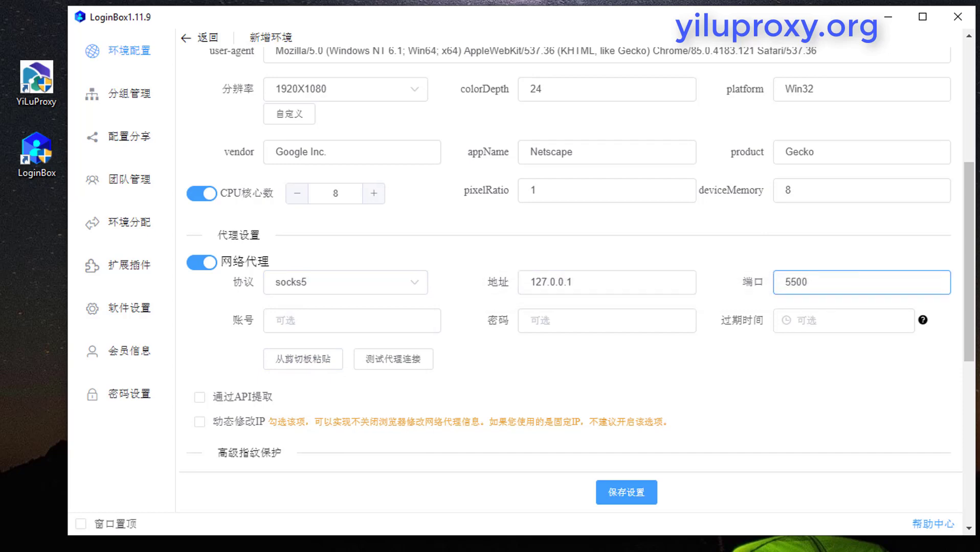
left_click(393, 359)
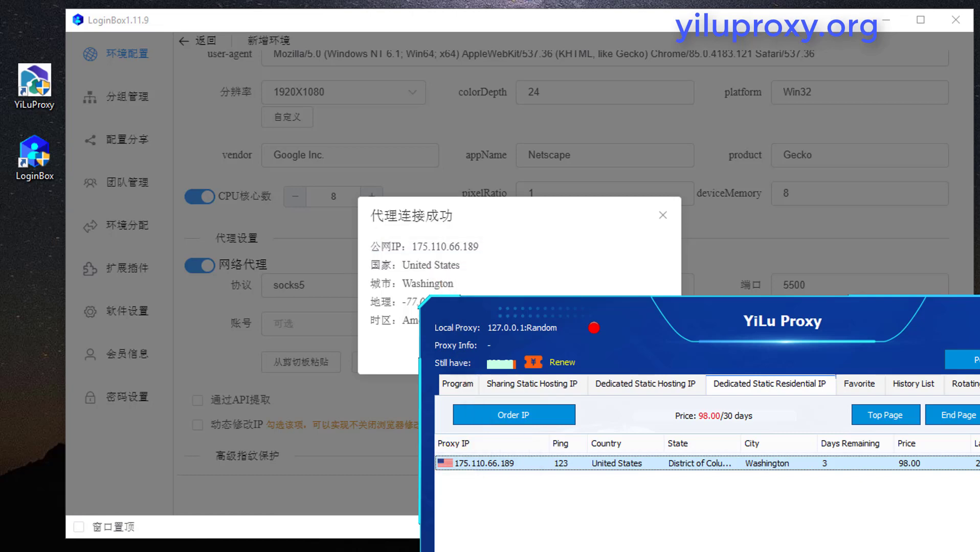
Start a second environment configuration named yiluproxy2 with automatic time zone detection
left_click(640, 415)
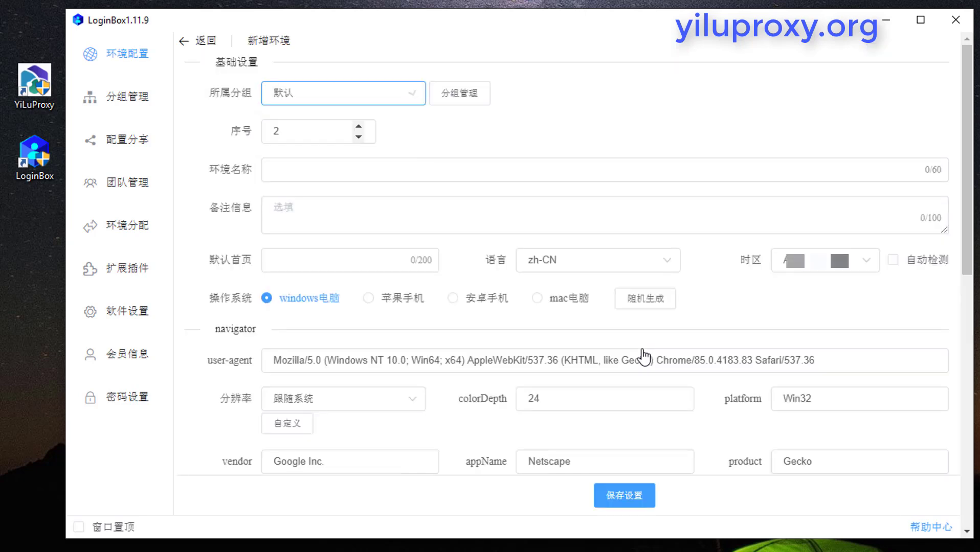
type("yiluproxy2")
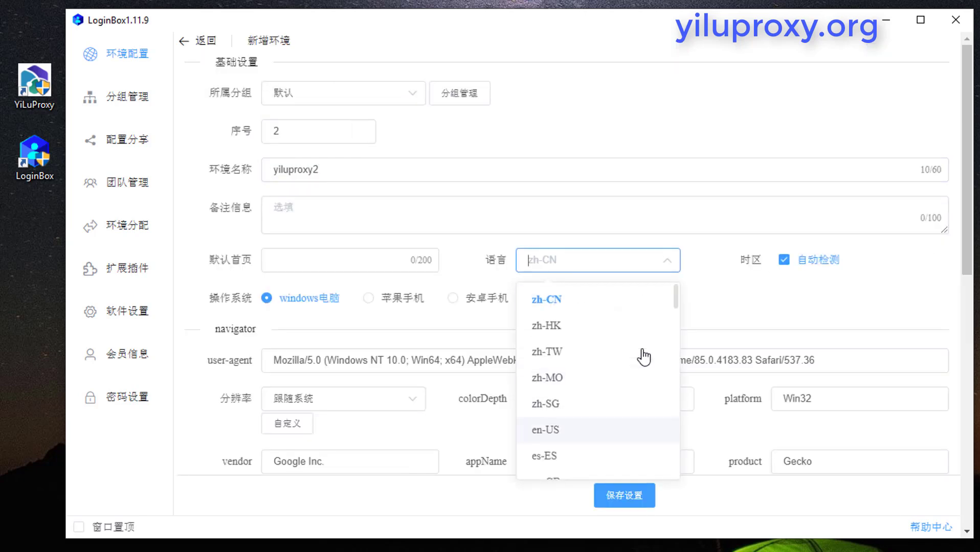
scroll(643, 357, "down", 8)
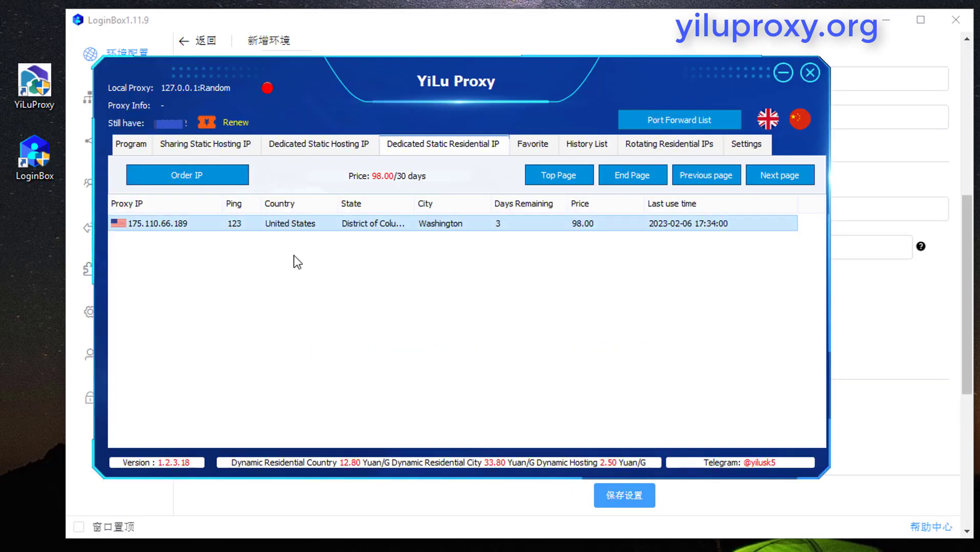
In YiLu Proxy, set the rotating residential IP country to US-United States of America (USA) and refresh the proxy list
left_click(624, 144)
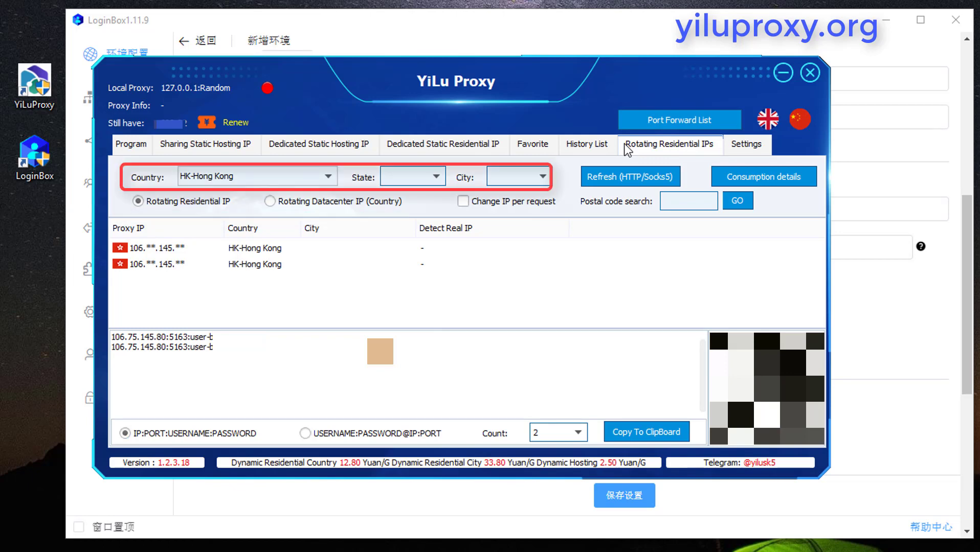
left_click(257, 177)
type("US")
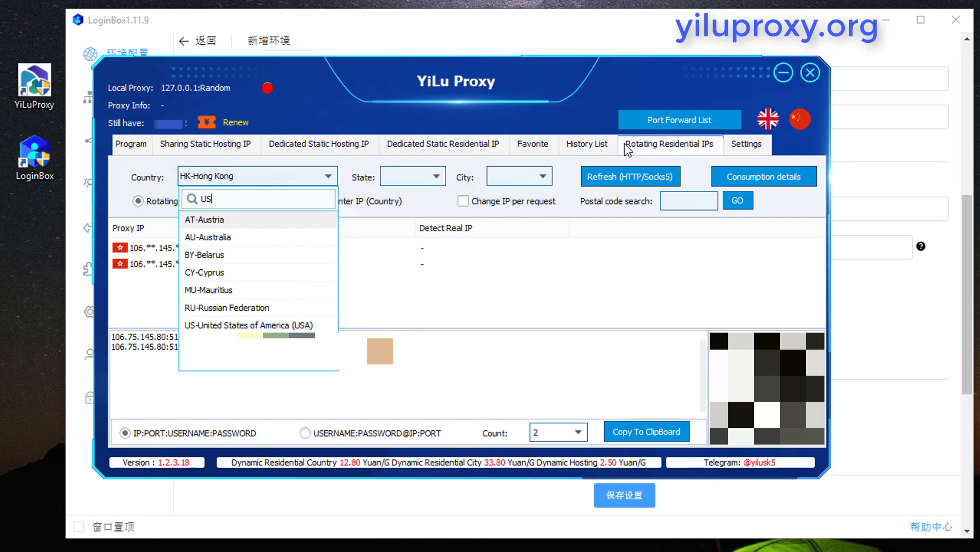
left_click(248, 326)
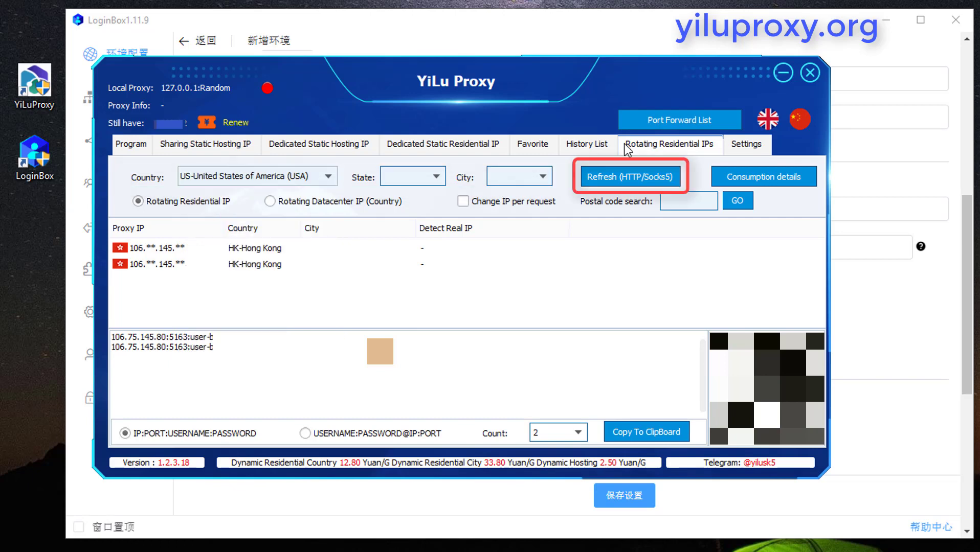
left_click(630, 176)
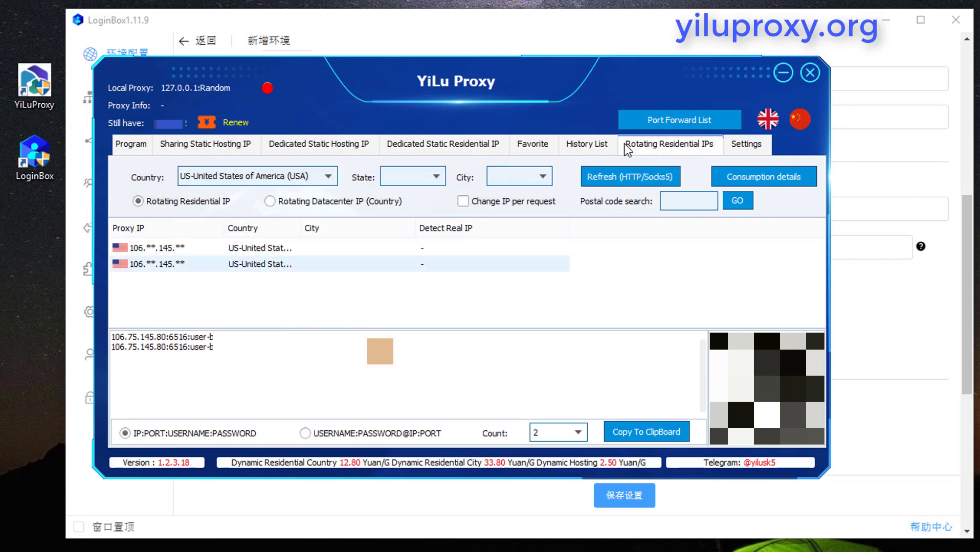
Forward the first US rotating residential IP to port 5501 and open the port forward list
left_click(251, 248)
right_click(251, 245)
mouse_move(303, 314)
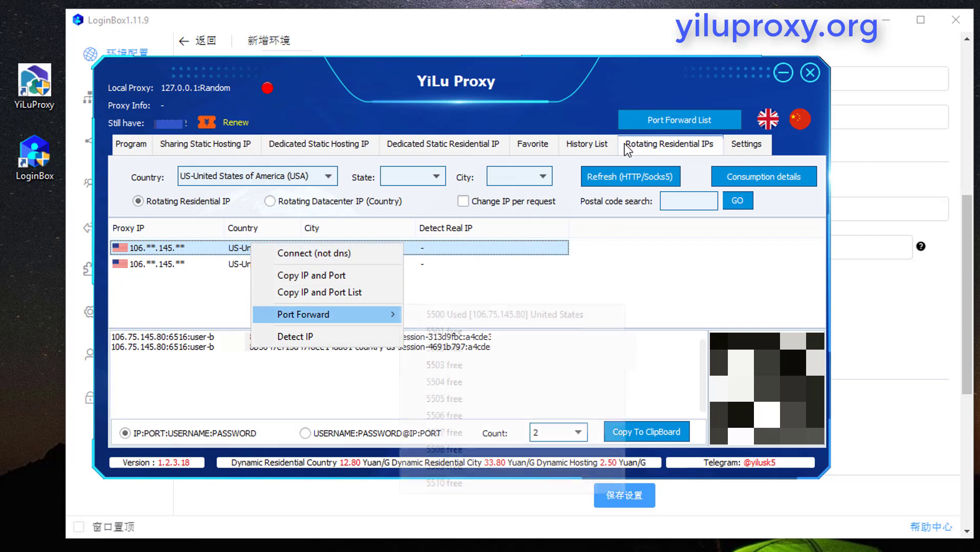
left_click(439, 332)
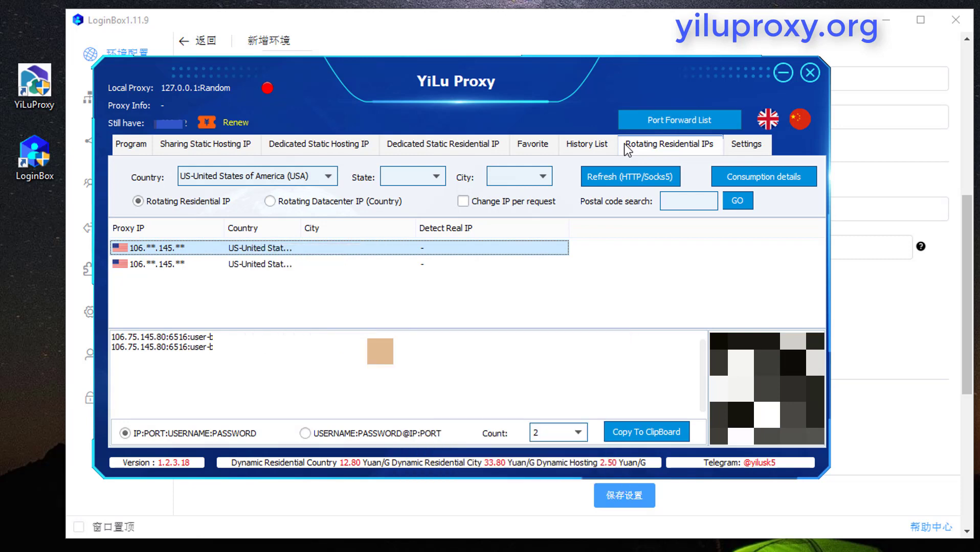
left_click(679, 119)
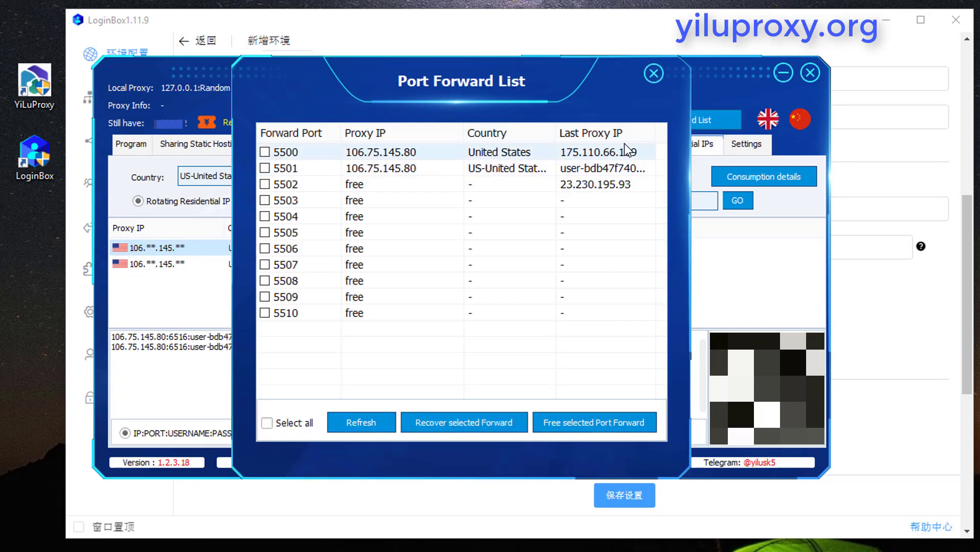
Close the port forward list, return to LoginBox, set the proxy address to 127.0.0.1 and port to 5501, and test the connection
left_click(381, 168)
left_click(653, 73)
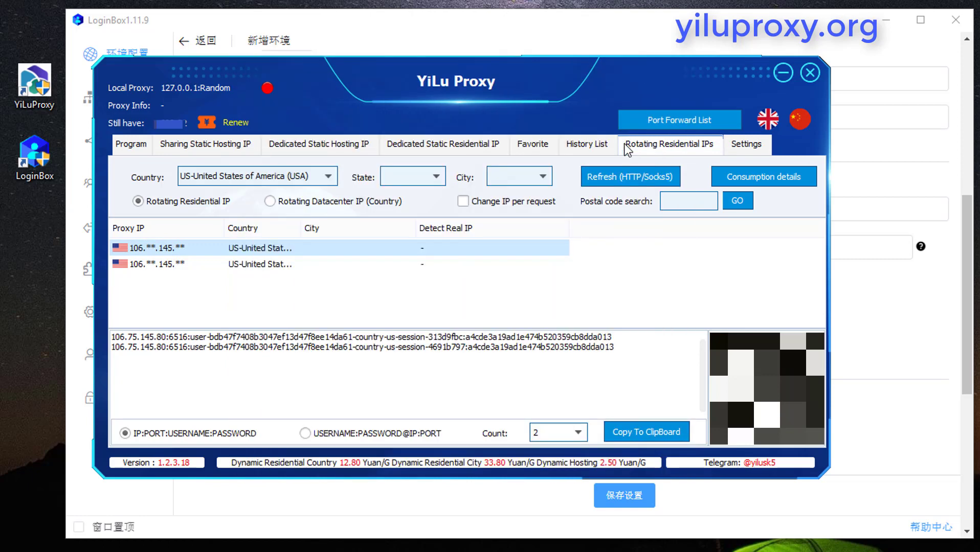
left_click(782, 73)
type("1")
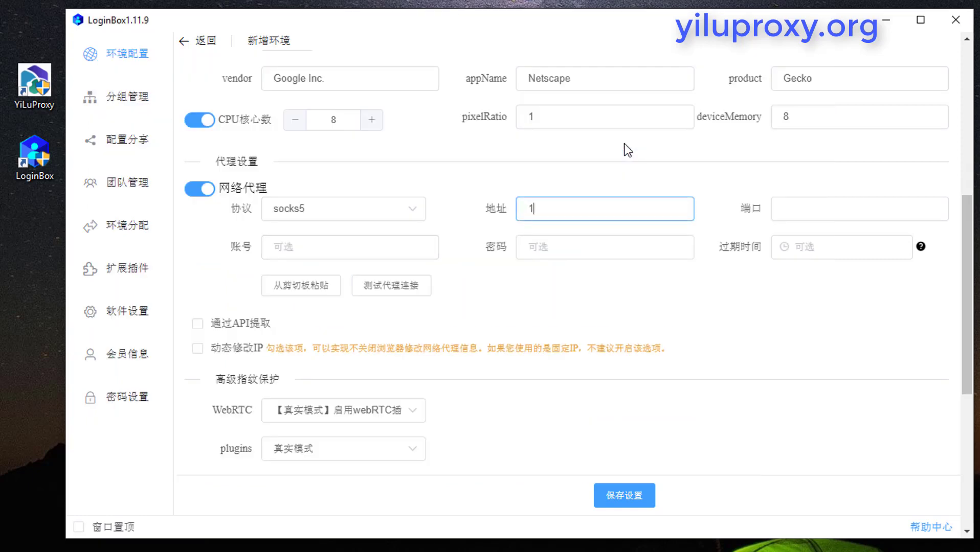
type("27.0.0.1")
key("Tab")
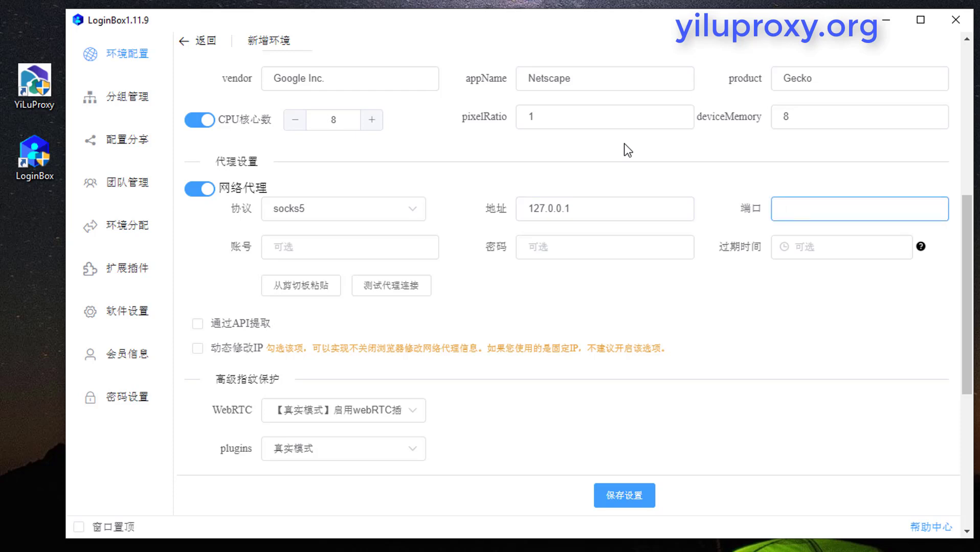
type("5501")
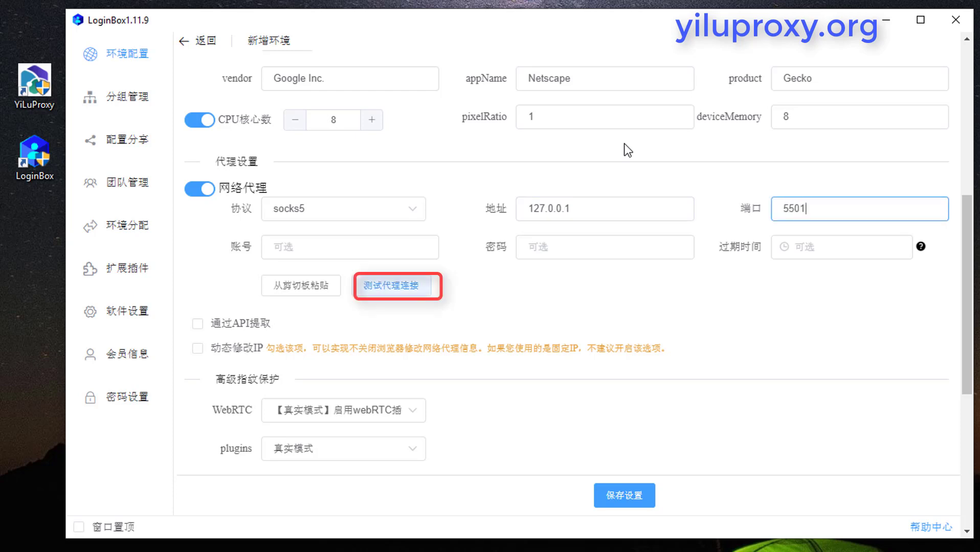
left_click(391, 285)
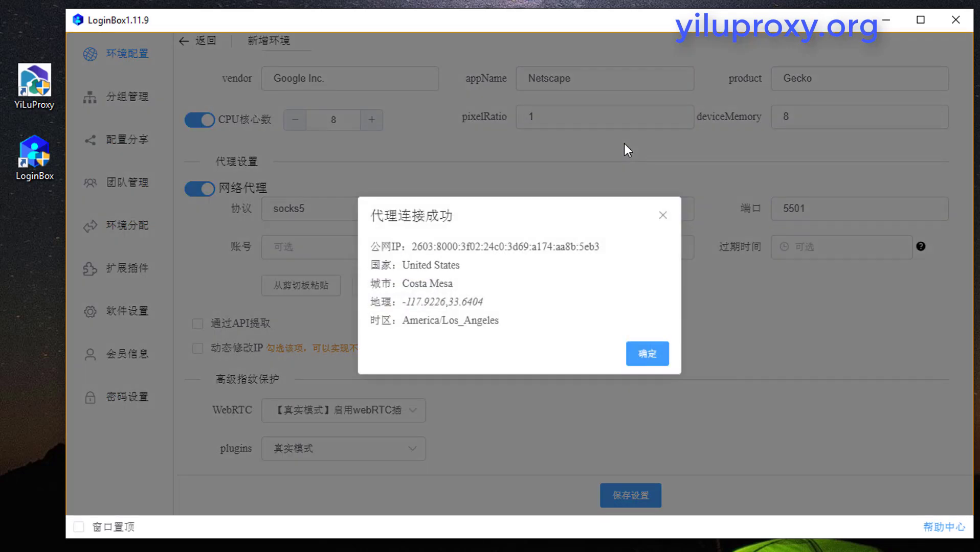
left_click(647, 353)
Change the proxy protocol to http, test the connection again, and save the yiluproxy2 environment
left_click(358, 209)
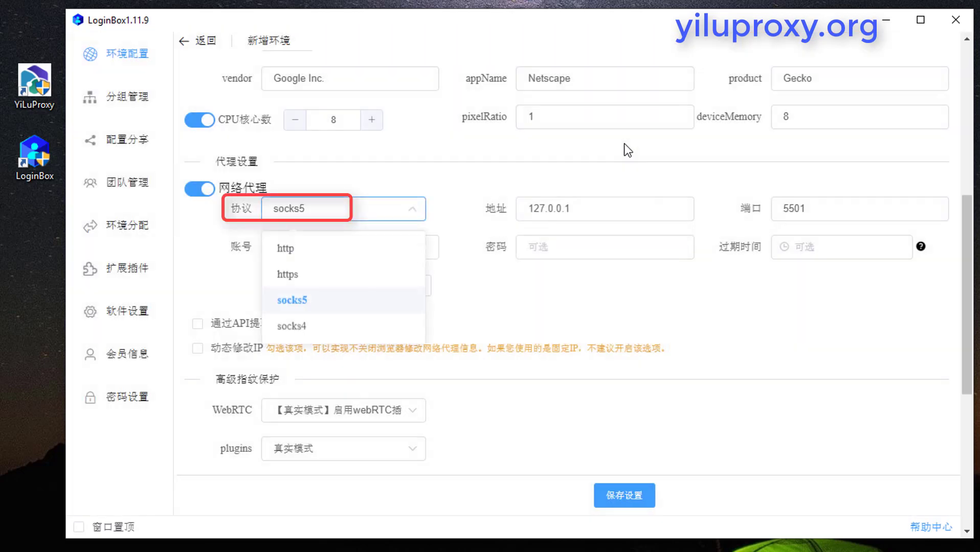
left_click(285, 248)
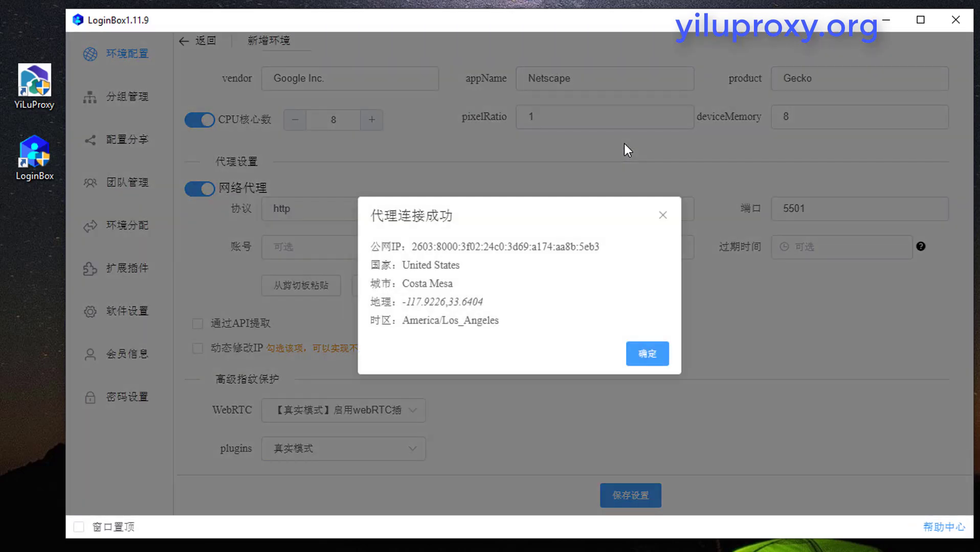
left_click(648, 354)
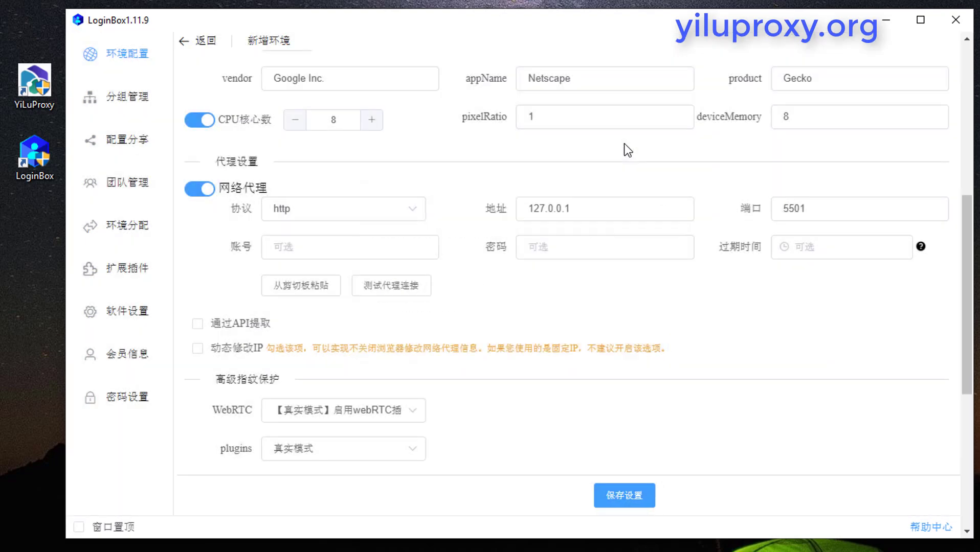
left_click(630, 496)
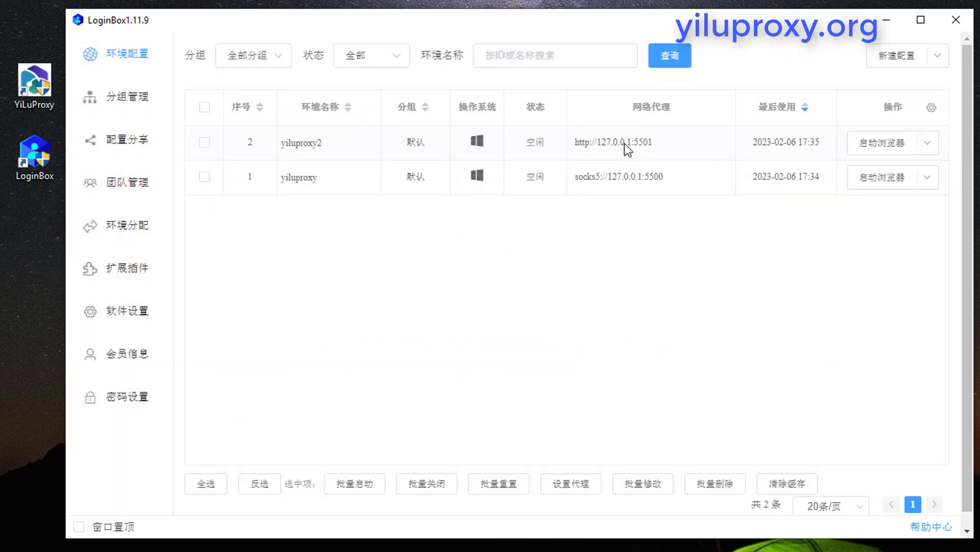
Start a new environment configuration named yiluproxy3
left_click(896, 55)
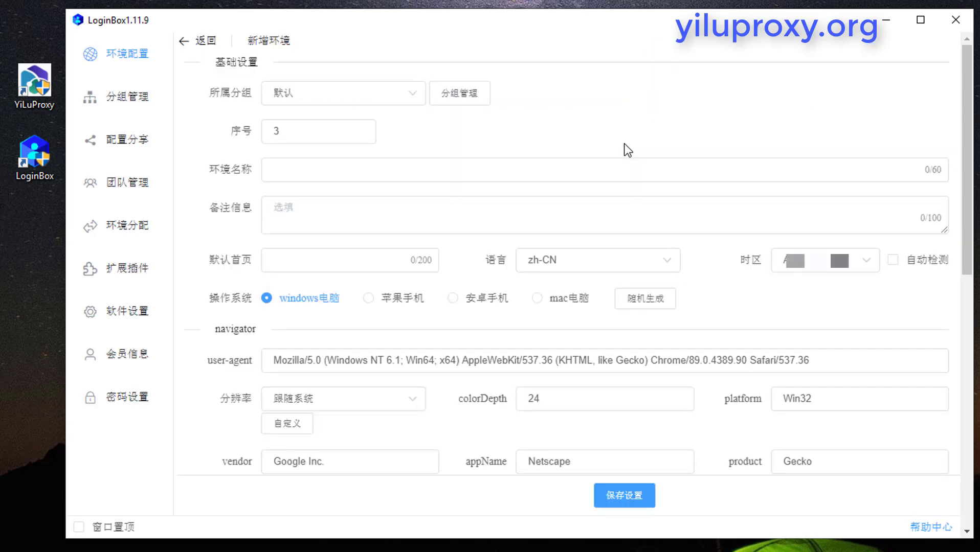
left_click(605, 170)
type("YILU")
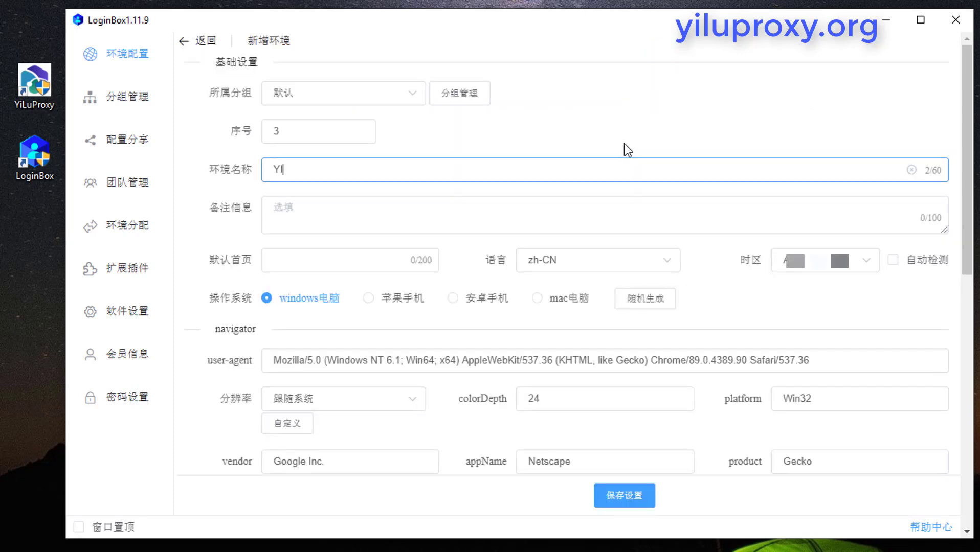
key("BackSpace")
key("BackSpace")
key("BackSpace")
key("BackSpace")
type("yiluproxy3")
Enable automatic time zone detection, set the language to en-US, and randomly generate the browser fingerprint for yiluproxy3
left_click(893, 260)
left_click(598, 260)
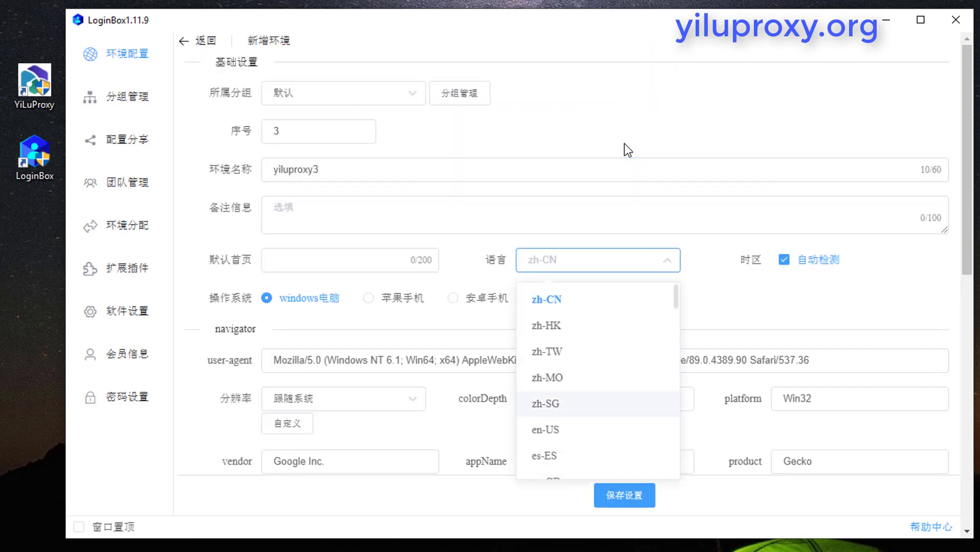
left_click(547, 428)
left_click(645, 299)
left_click(645, 298)
Enable the network proxy for yiluproxy3 and choose socks5 as its protocol
scroll(624, 299, "down", 4)
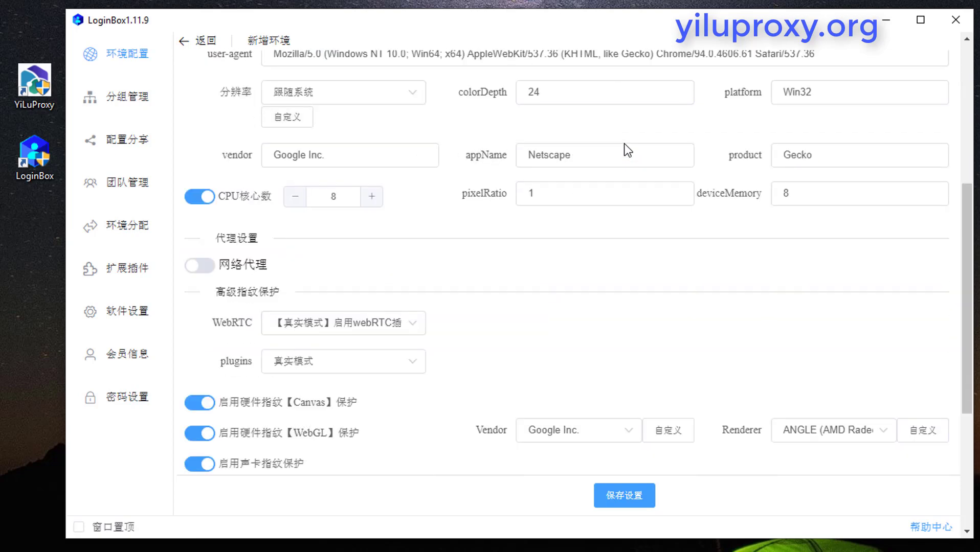
left_click(200, 266)
left_click(343, 285)
left_click(294, 362)
scroll(627, 150, "down", 2)
Switch to YiLu Proxy and list the rotating residential IPs for DE-Germany
key("alt+Tab")
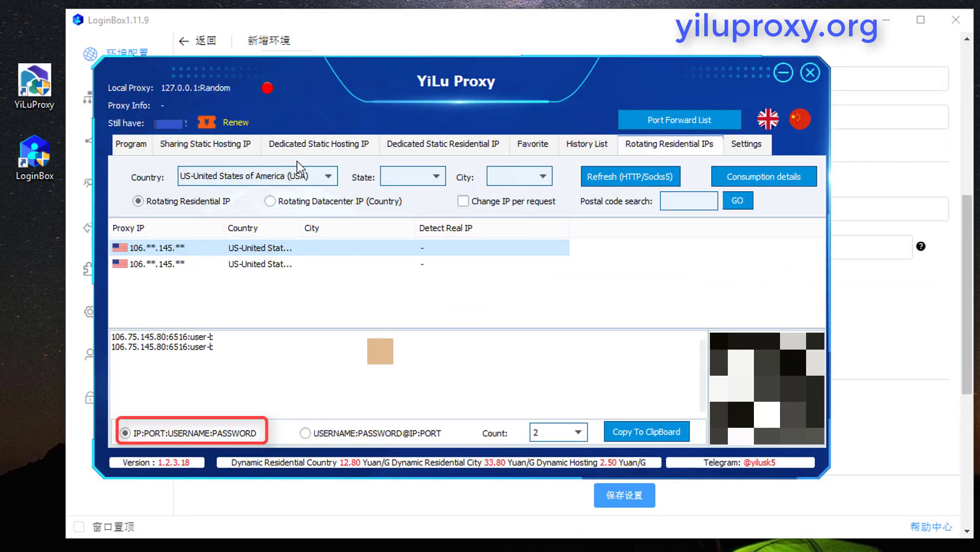
left_click(320, 179)
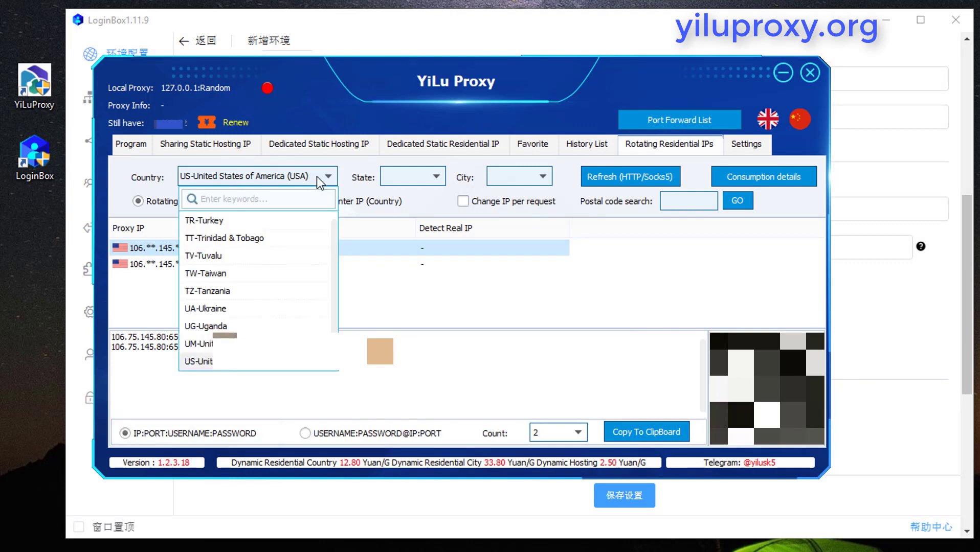
type("de")
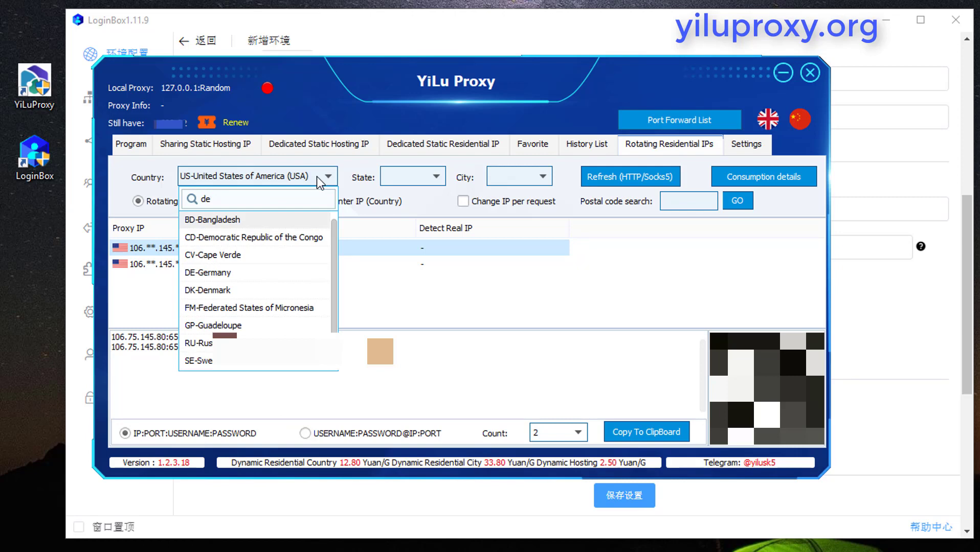
key("Down")
key("Down")
key("Down")
key("Return")
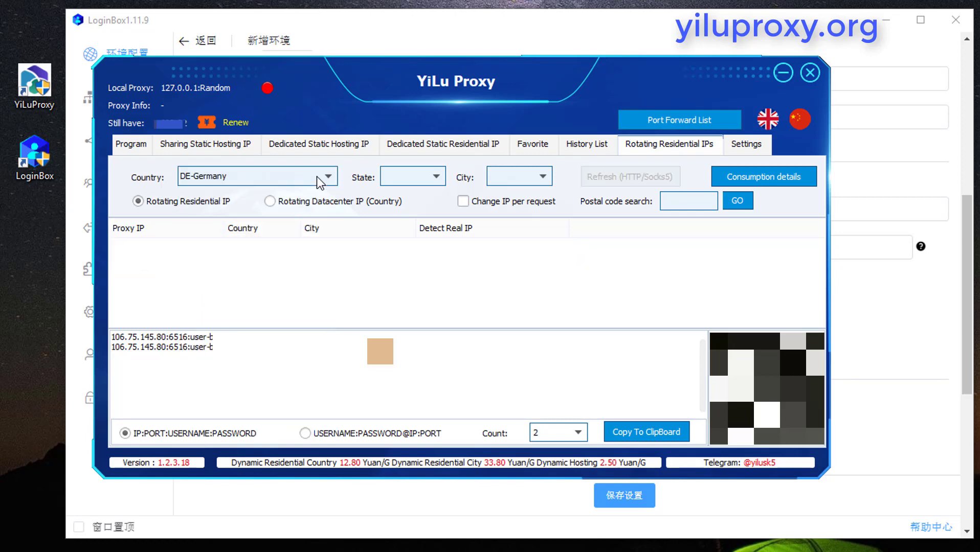
Copy the second German proxy's IP and port, and paste its address, port, account and password into LoginBox's proxy settings from the clipboard
left_click(178, 264)
right_click(178, 260)
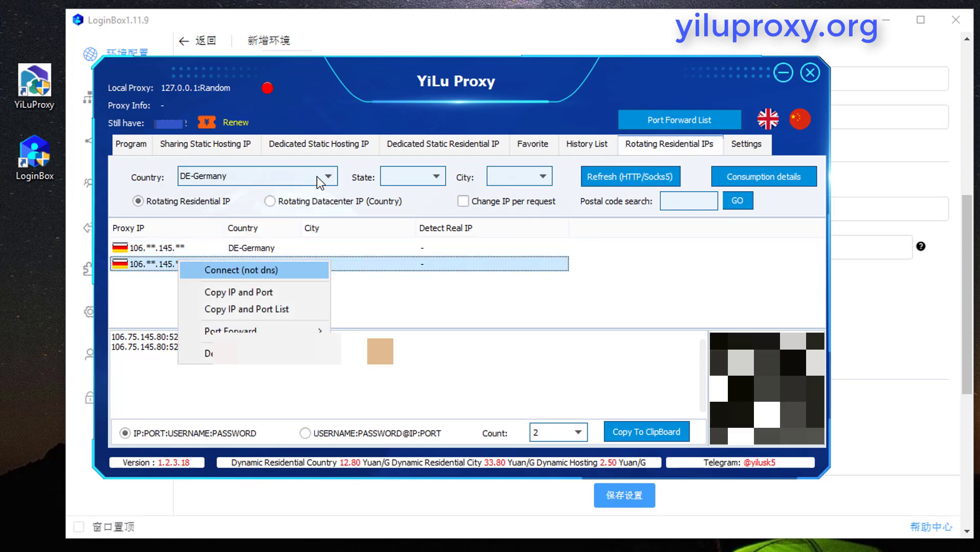
left_click(238, 292)
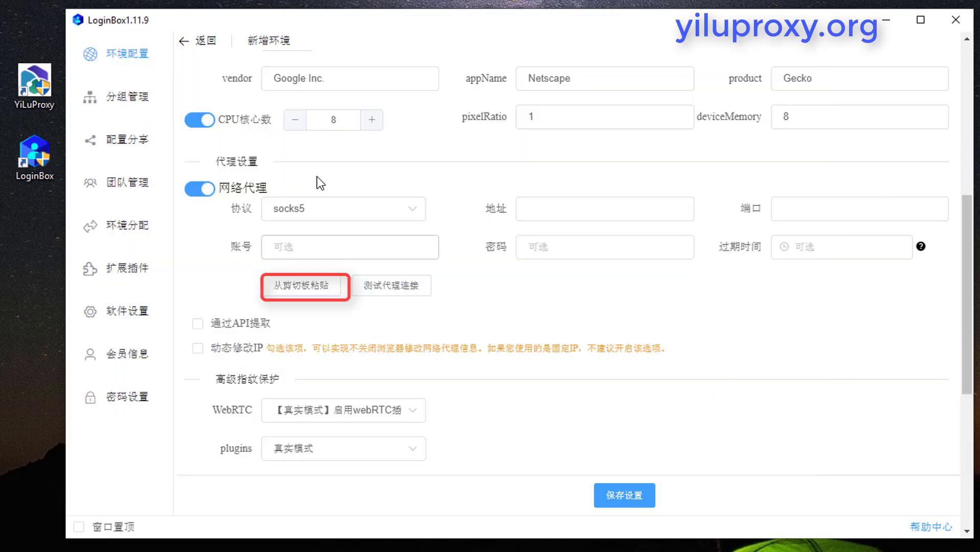
left_click(301, 285)
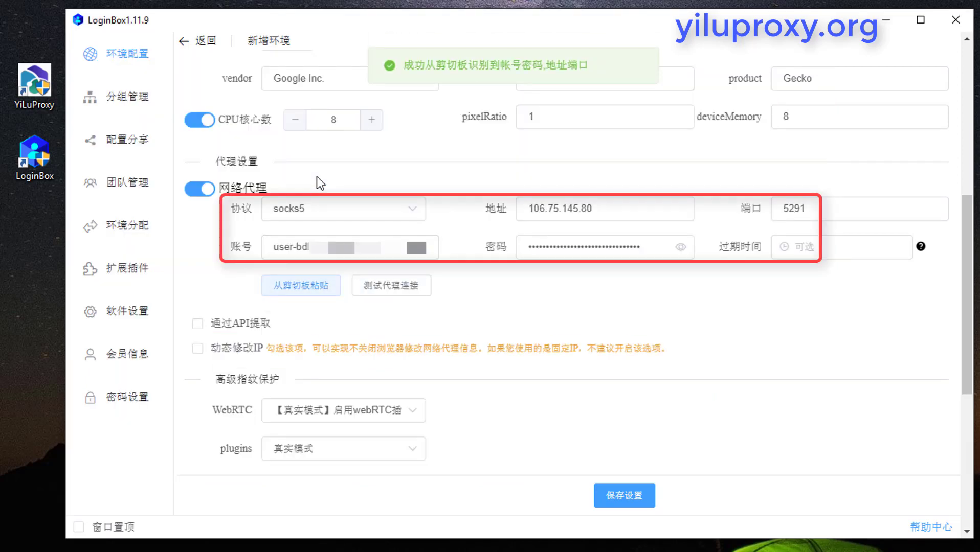
Test the pasted German proxy's connection and save the yiluproxy3 environment
left_click(391, 285)
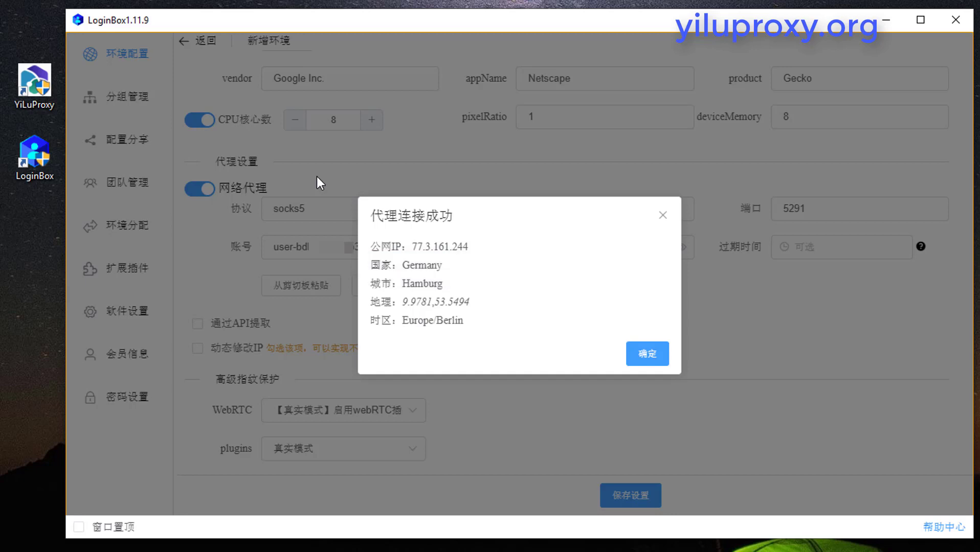
left_click(647, 354)
left_click(631, 496)
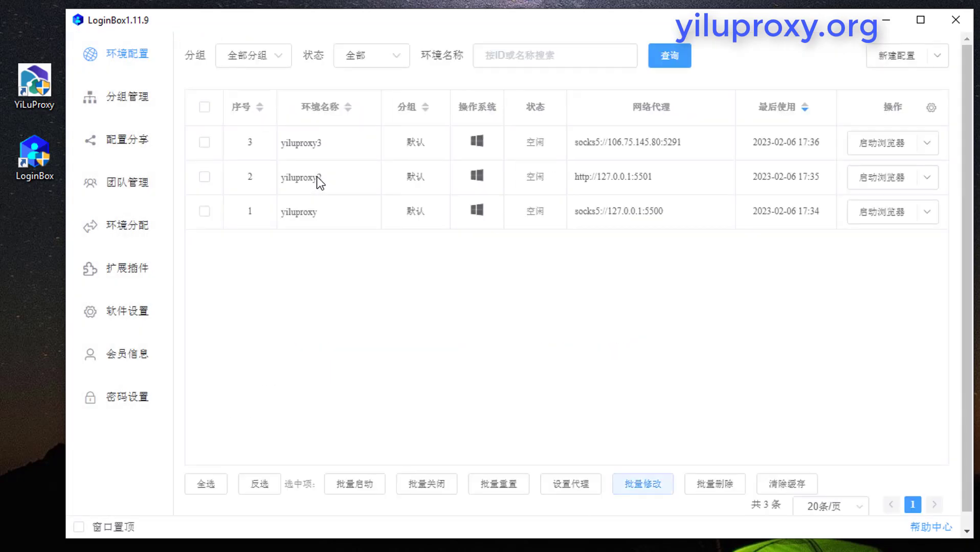
Select all three environments and launch their browsers as a batch
left_click(205, 106)
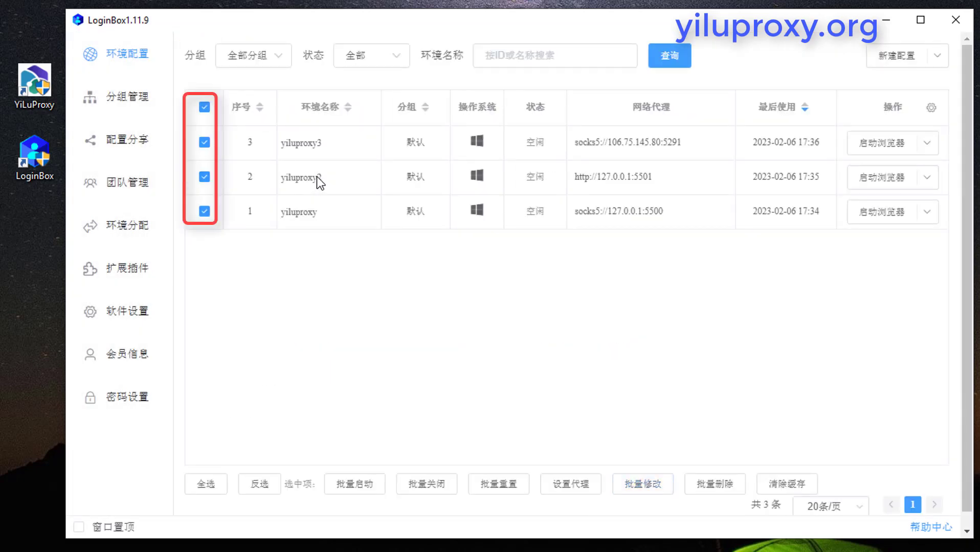
left_click(354, 484)
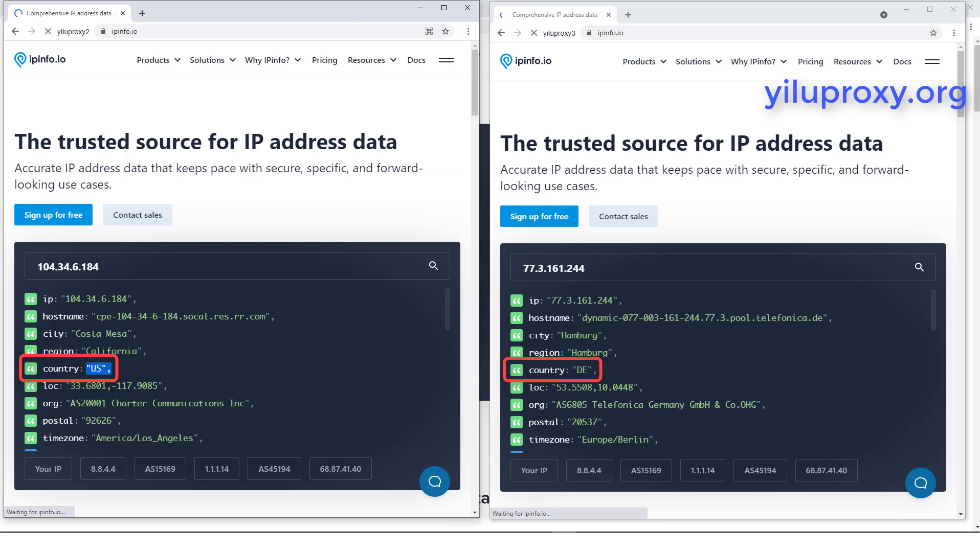
Check the country value reported by ipinfo.io in the yiluproxy3 browser
left_click_drag(572, 370, 599, 370)
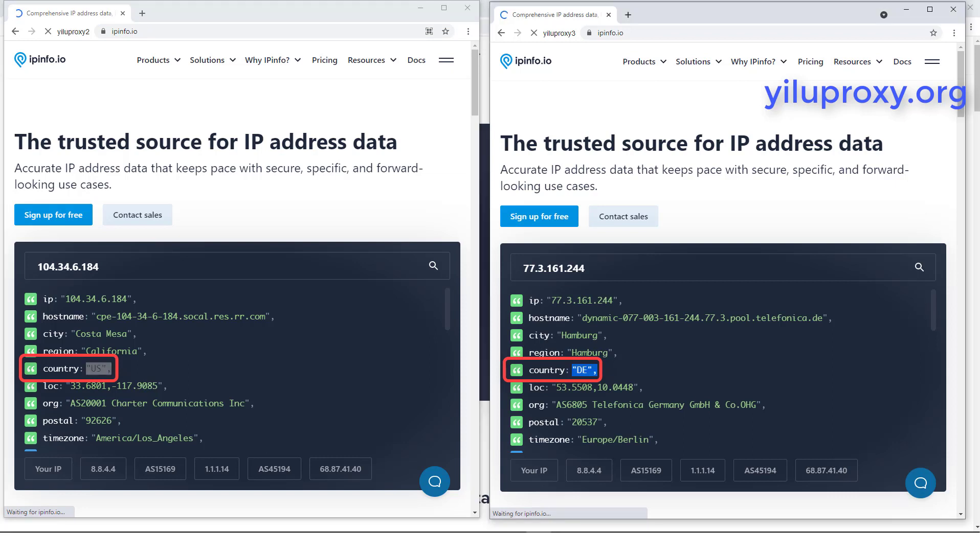
left_click(597, 370)
left_click_drag(571, 370, 597, 371)
left_click(596, 371)
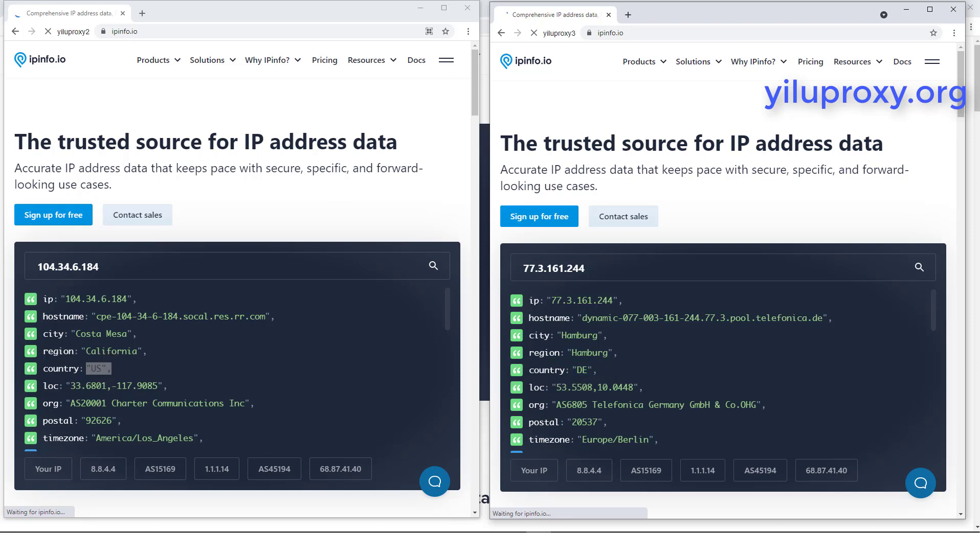